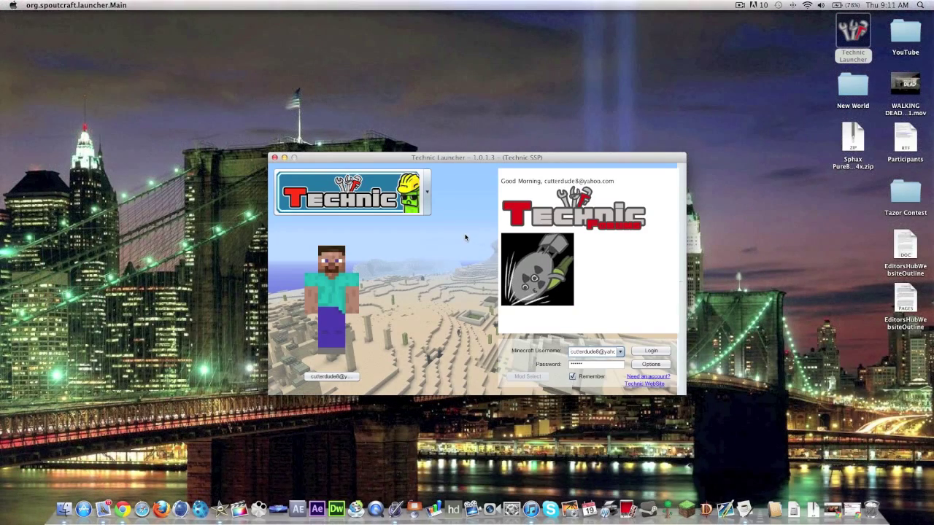
# Close the Technic Launcher window.
pyautogui.click(781, 165)
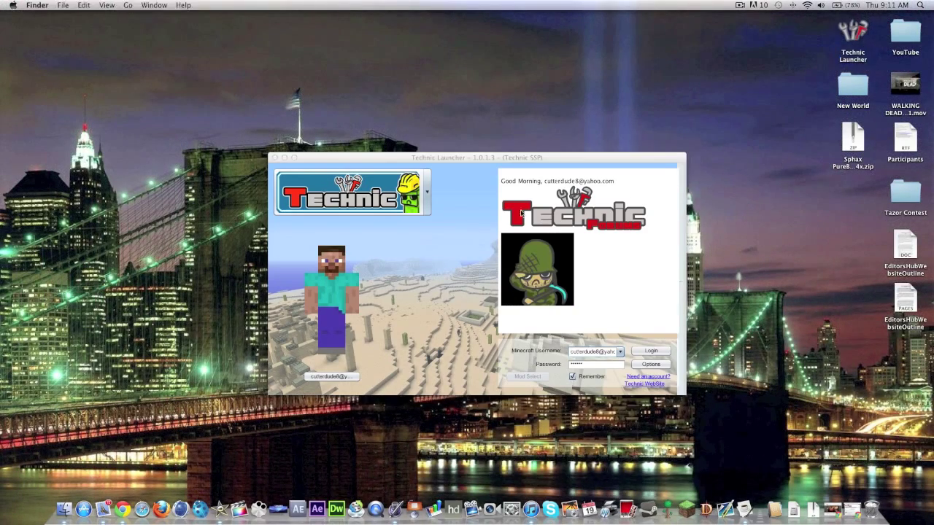
pyautogui.click(523, 214)
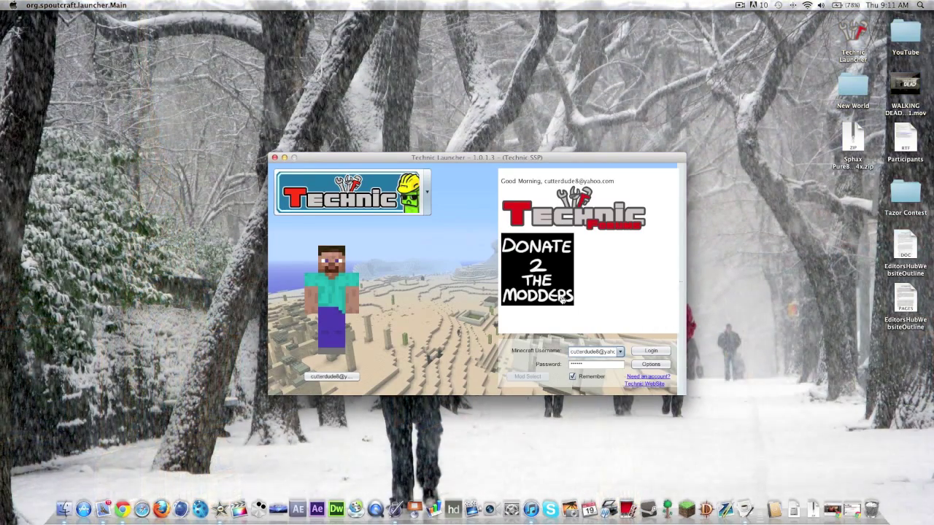
pyautogui.click(275, 158)
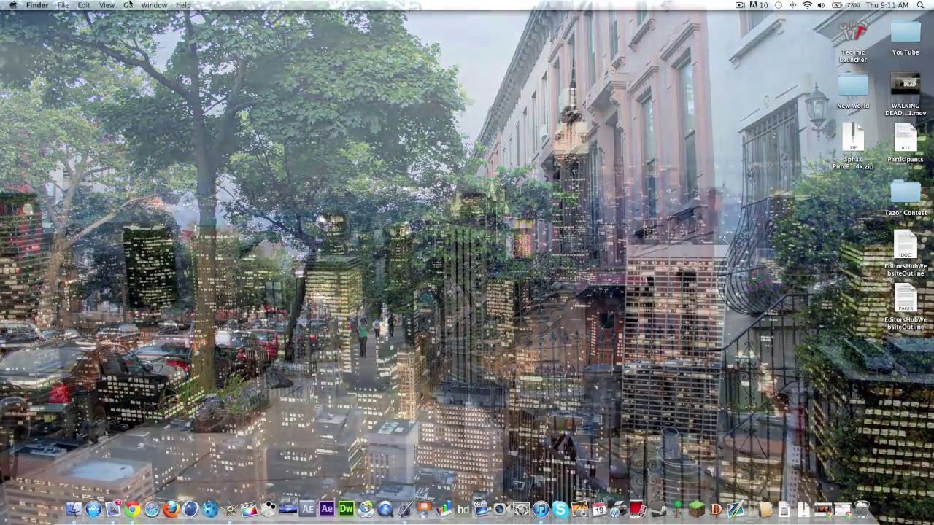
# Open the hidden user Library folder in Finder and go into its Application Support folder.
pyautogui.click(128, 5)
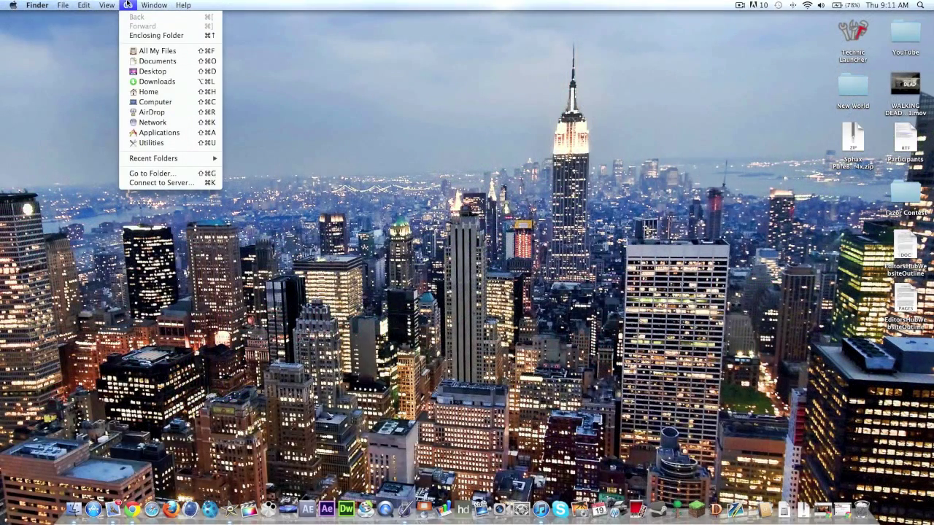
pyautogui.press('alt')
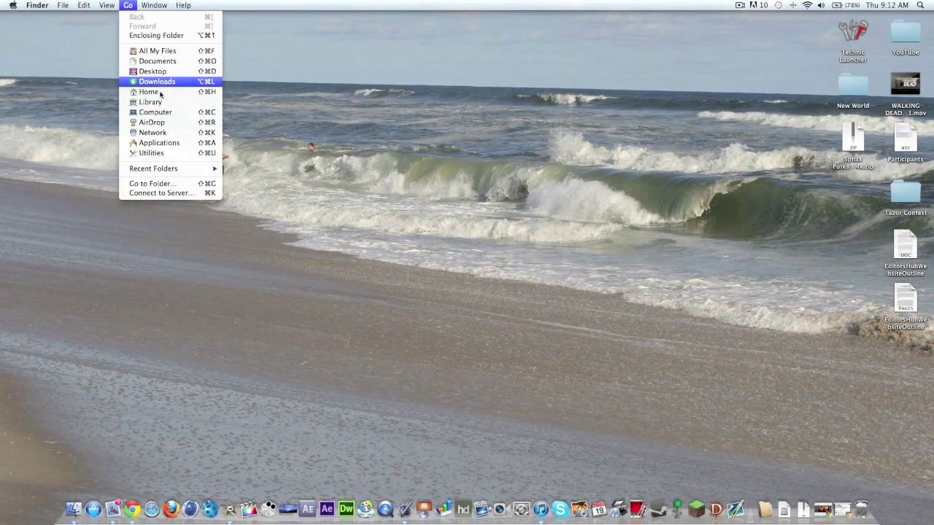
pyautogui.click(159, 102)
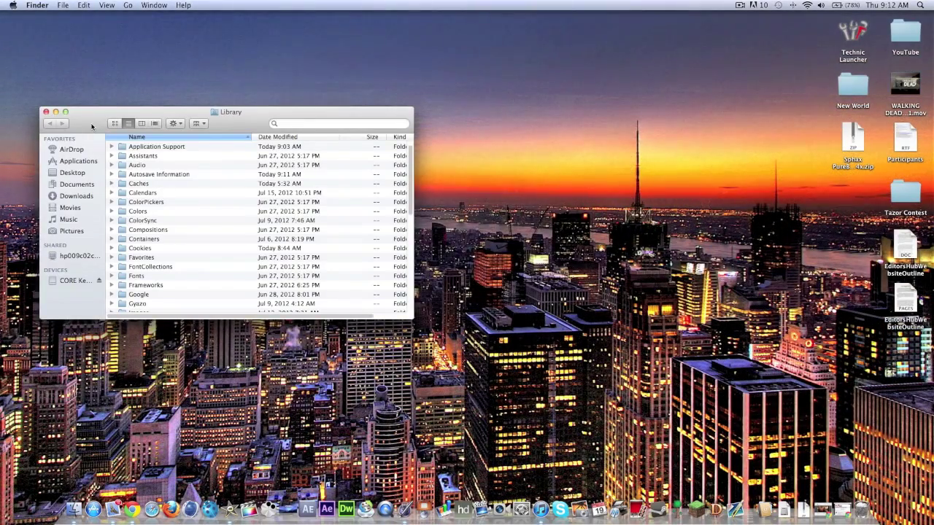
pyautogui.moveTo(92, 127); pyautogui.dragTo(232, 97)
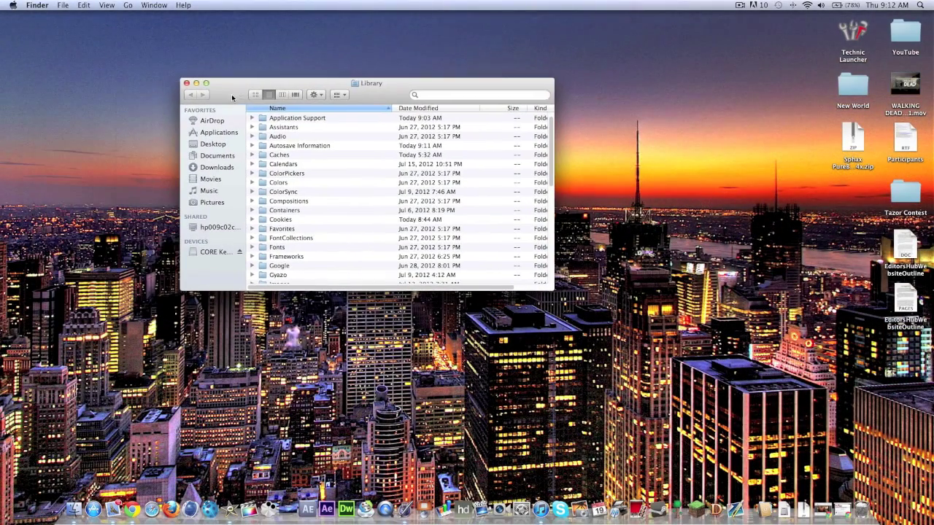
pyautogui.doubleClick(288, 123)
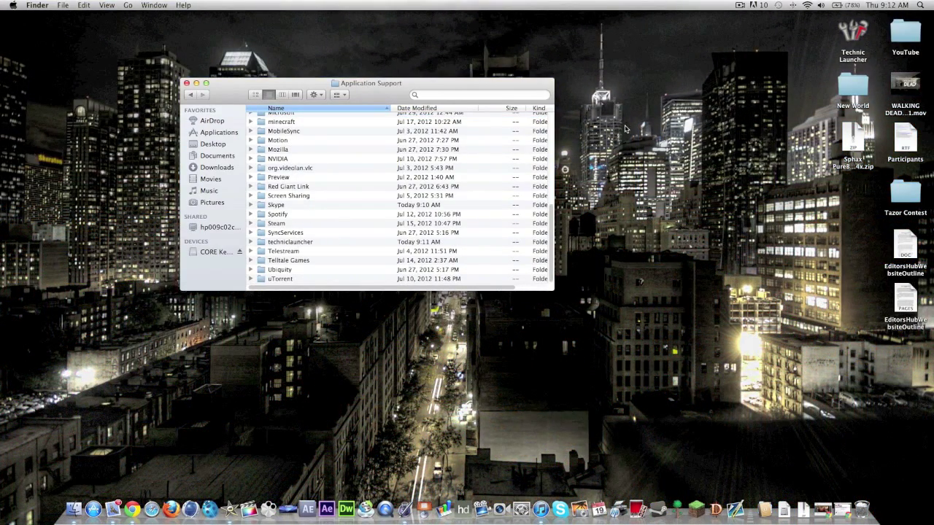
pyautogui.moveTo(863, 26); pyautogui.dragTo(711, 191)
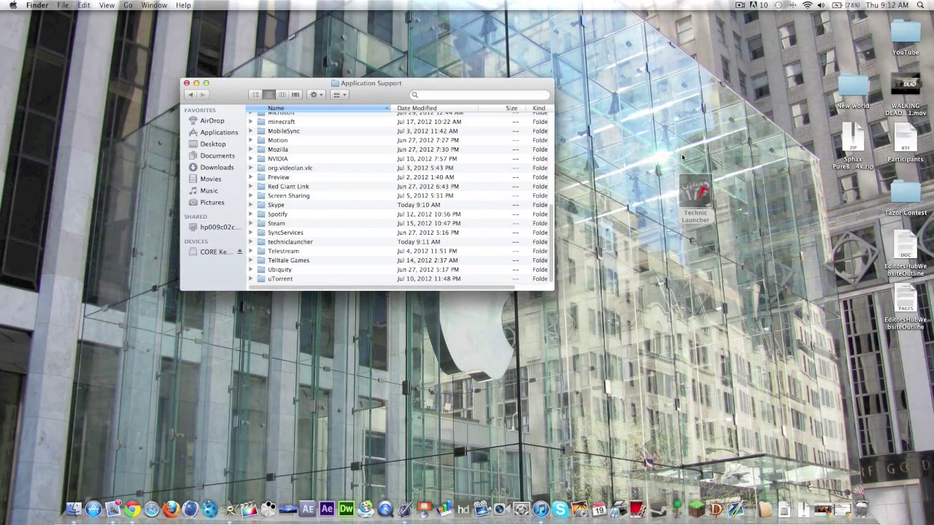
pyautogui.click(684, 245)
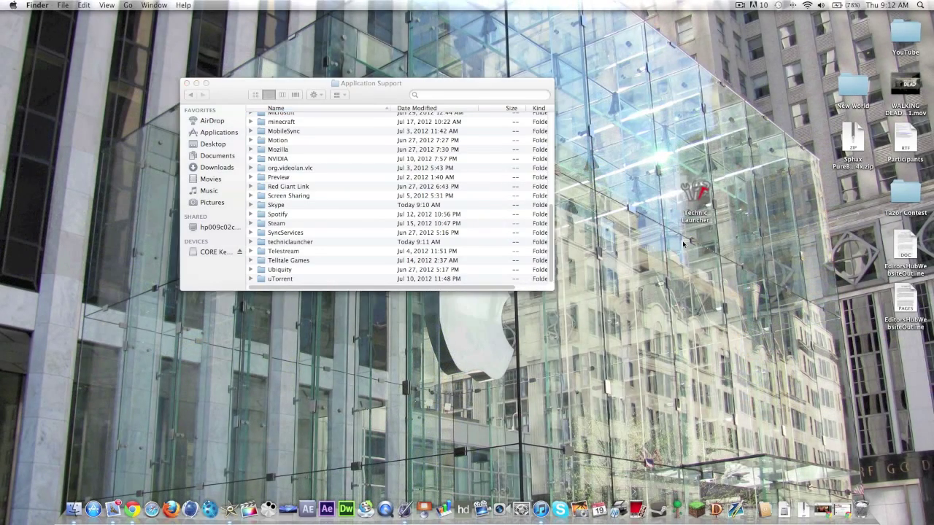
pyautogui.moveTo(698, 179); pyautogui.dragTo(856, 19)
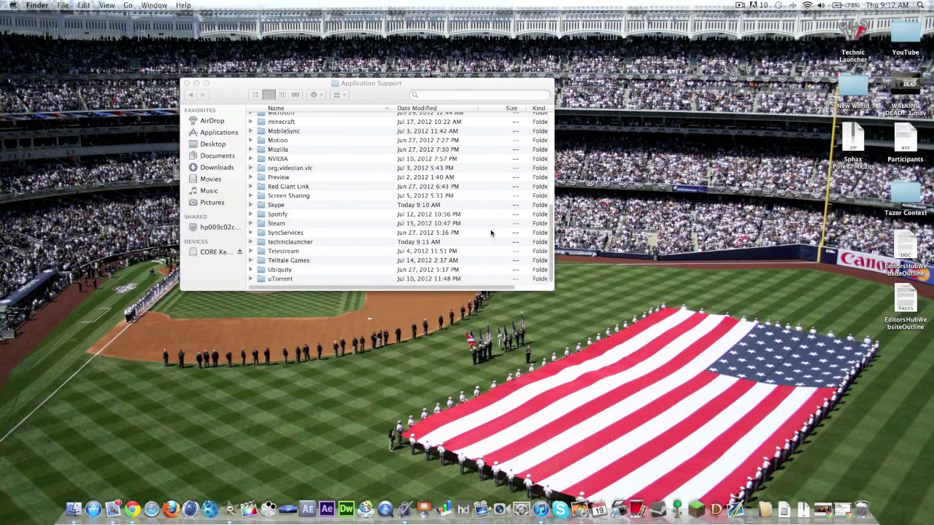
# Go into the techniclauncher folder, its technicssp subfolder and the texturepacks folder inside it.
pyautogui.doubleClick(312, 241)
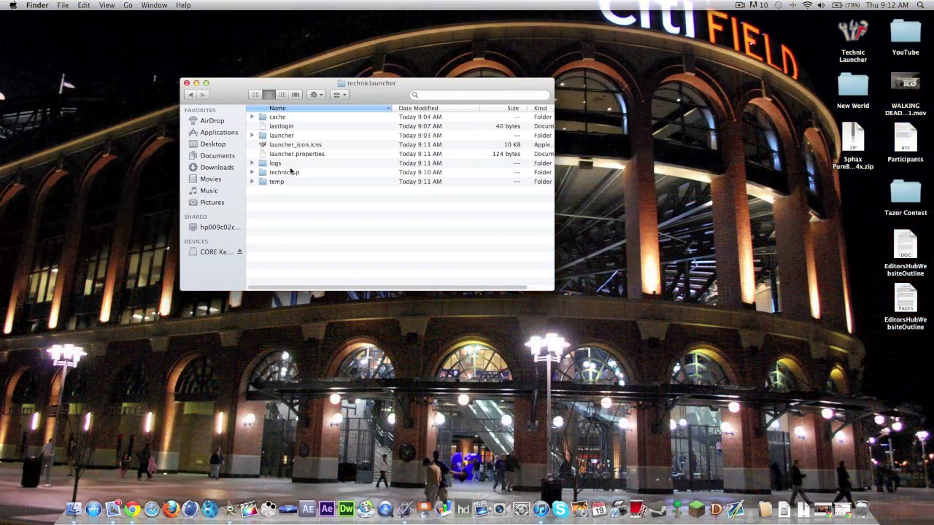
pyautogui.doubleClick(289, 173)
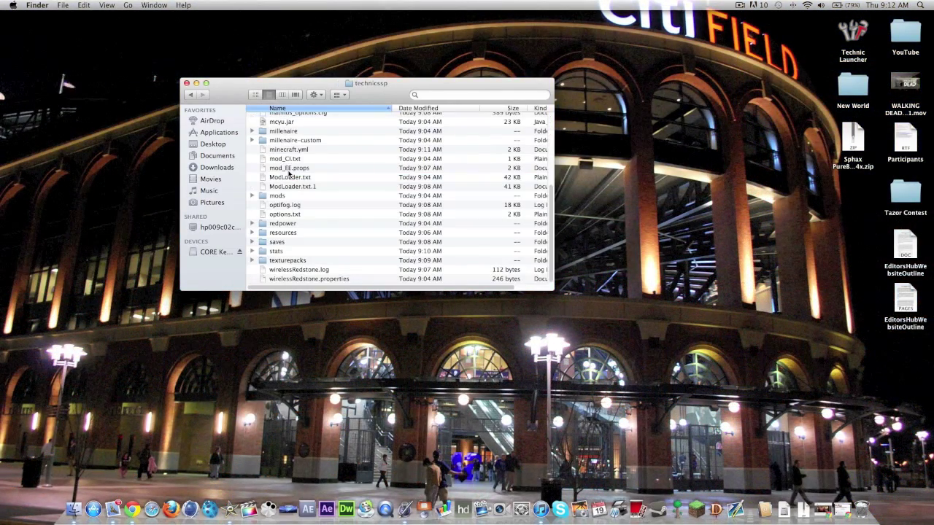
pyautogui.doubleClick(288, 261)
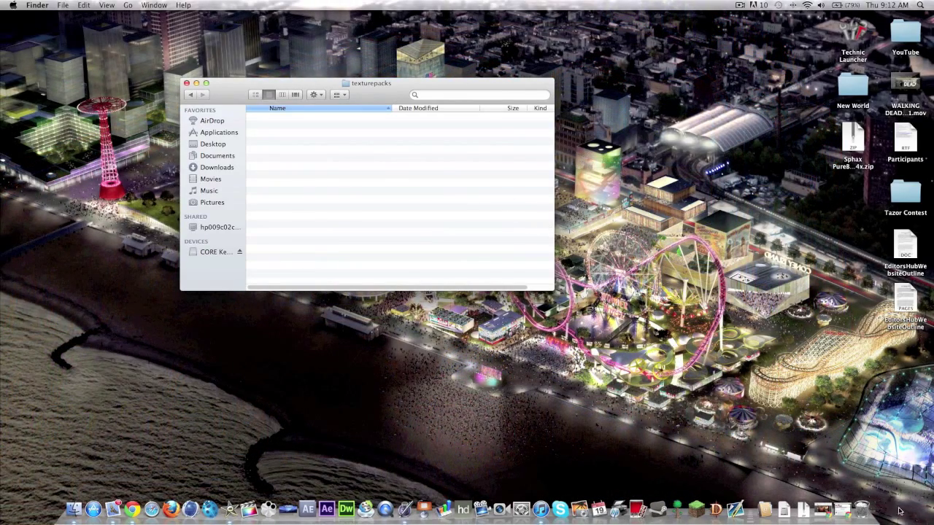
# Switch to Chrome, examine the download links in the Sphax PureBDcraft 64X forum thread, and close the browser window.
pyautogui.click(901, 512)
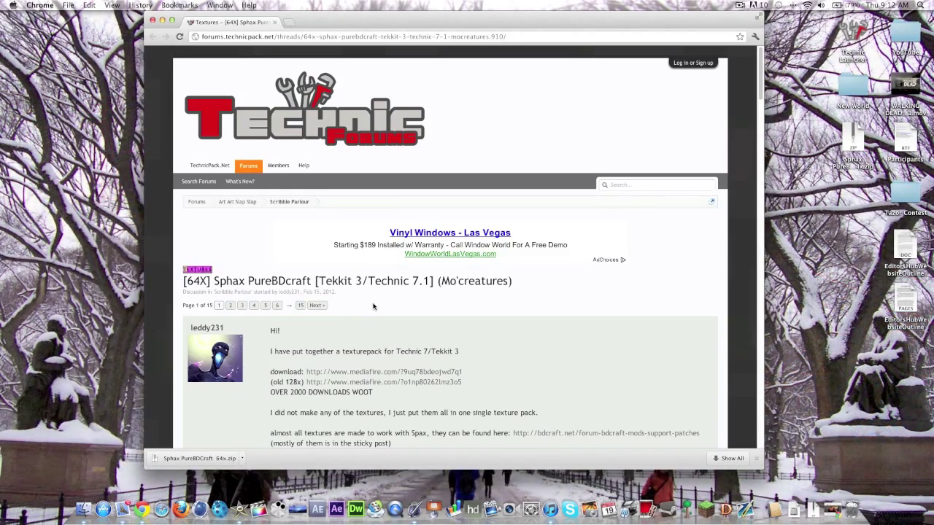
pyautogui.scroll(-3, 373, 307)
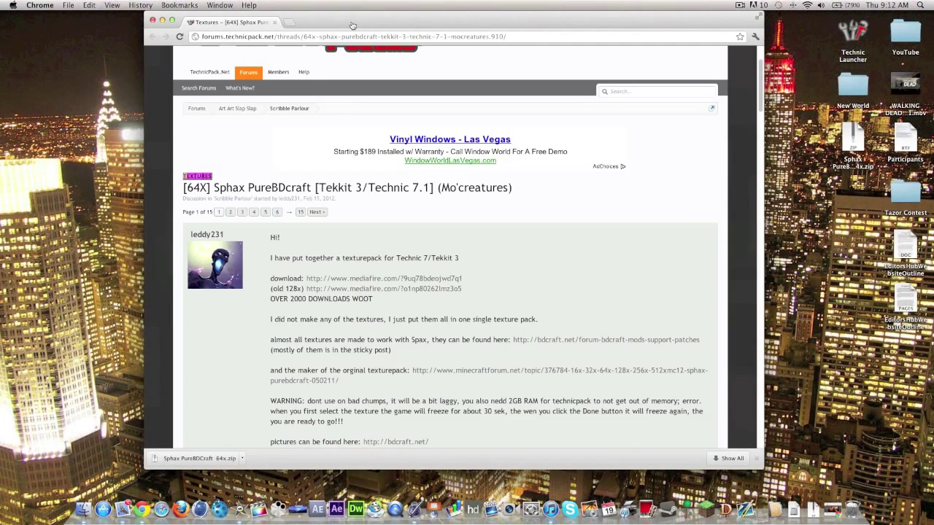
pyautogui.moveTo(351, 24)
pyautogui.mouseDown()
pyautogui.moveTo(362, 5)
pyautogui.moveTo(343, 22)
pyautogui.mouseUp()
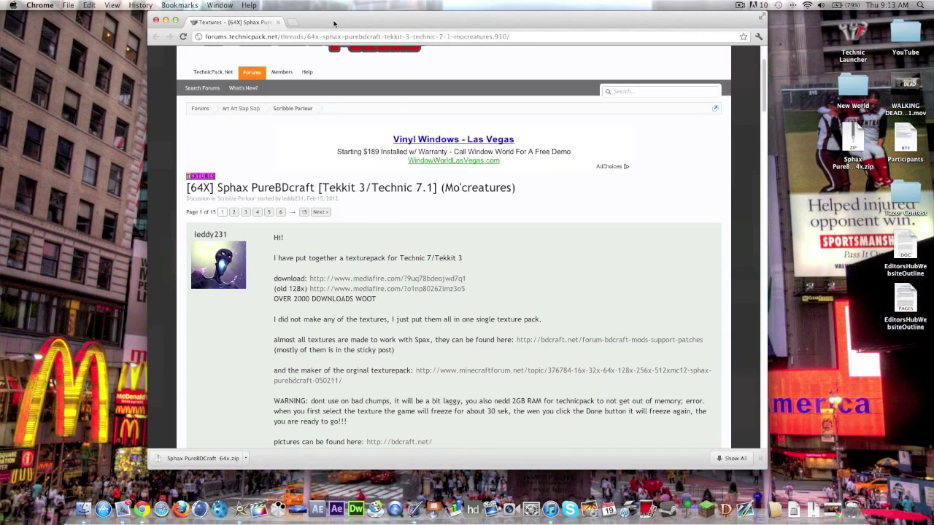
pyautogui.click(351, 206)
pyautogui.scroll(3, 351, 208)
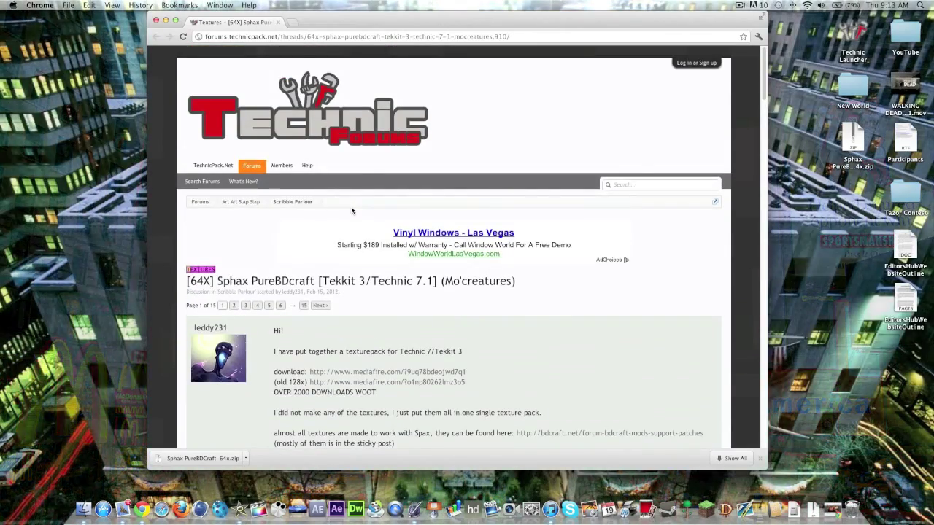
pyautogui.scroll(-6, 351, 211)
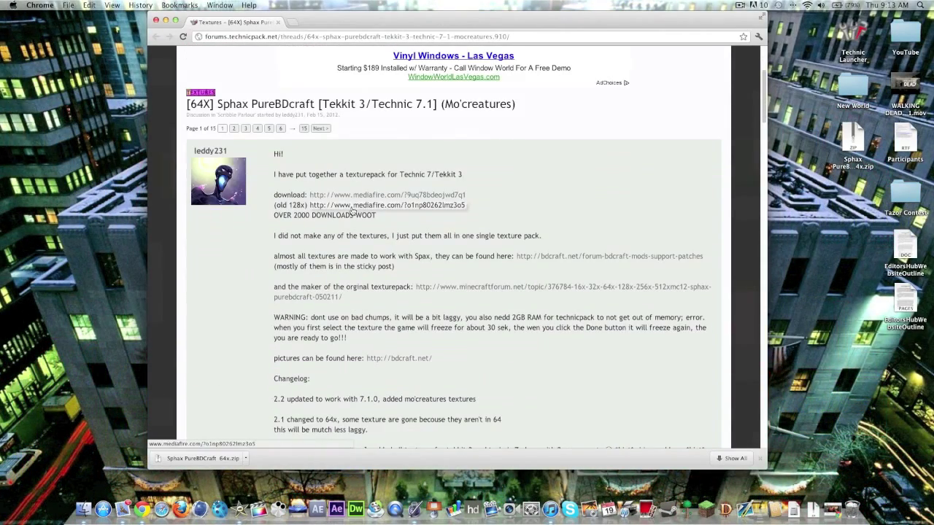
pyautogui.click(165, 20)
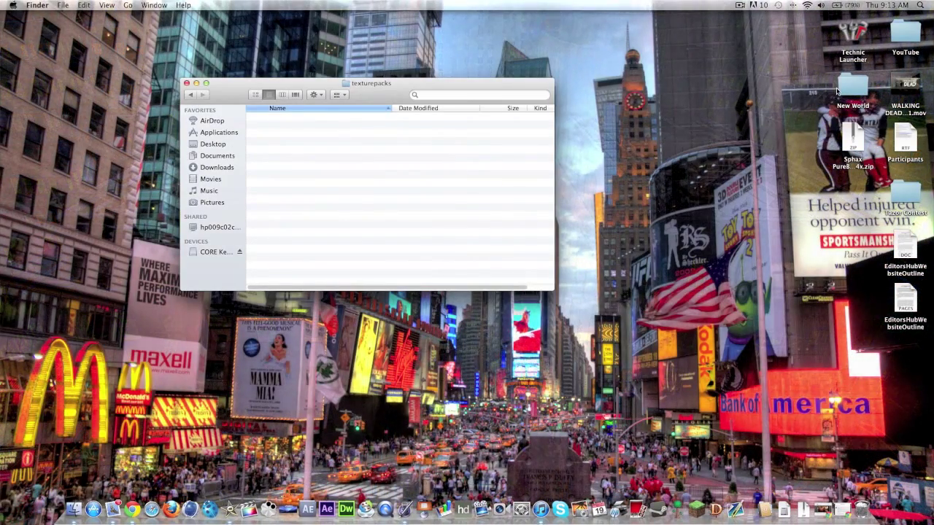
# Move the Sphax PureBDCraft 64x zip from the desktop into the texturepacks folder and close the folder window.
pyautogui.moveTo(850, 136); pyautogui.dragTo(380, 156)
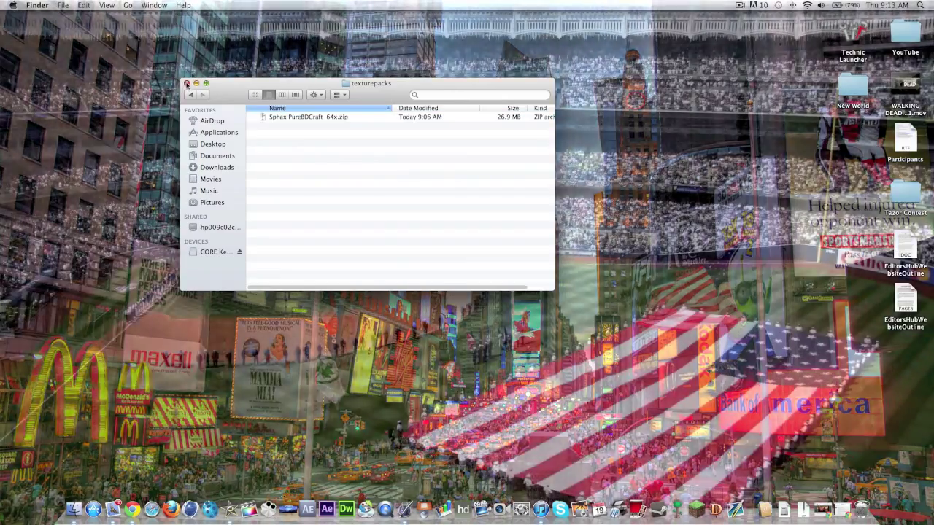
pyautogui.click(187, 83)
# Start the Technic Launcher from the desktop and log in with the remembered account.
pyautogui.click(859, 32)
pyautogui.doubleClick(859, 30)
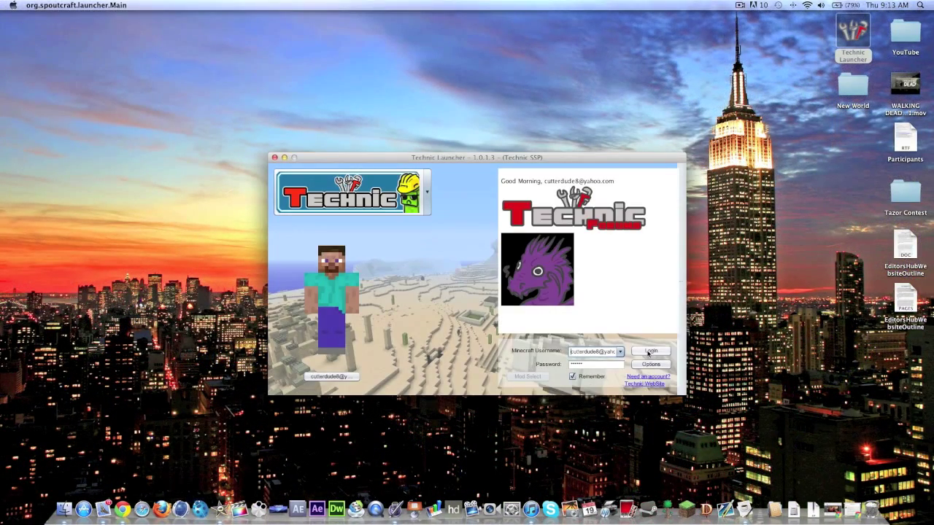
pyautogui.click(649, 352)
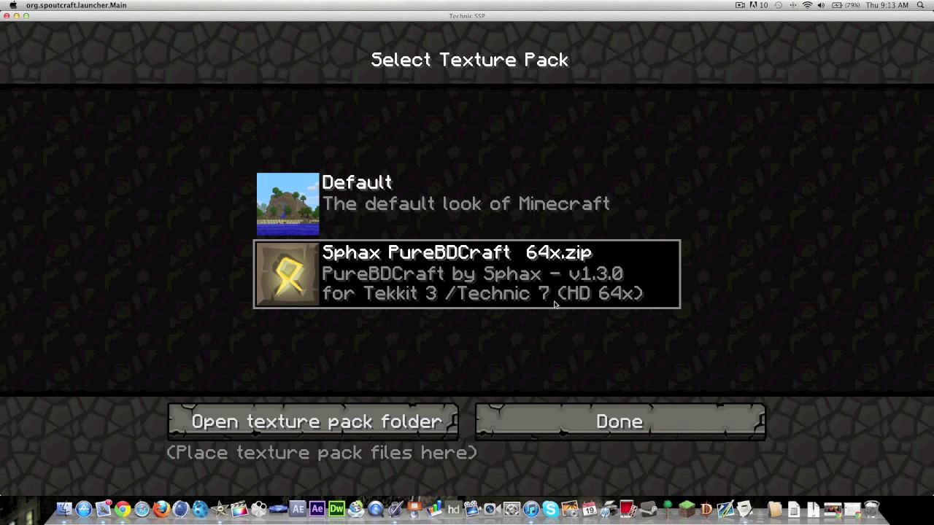
# Apply the Sphax PureBDCraft 64x texture pack and enter a singleplayer world.
pyautogui.click(642, 426)
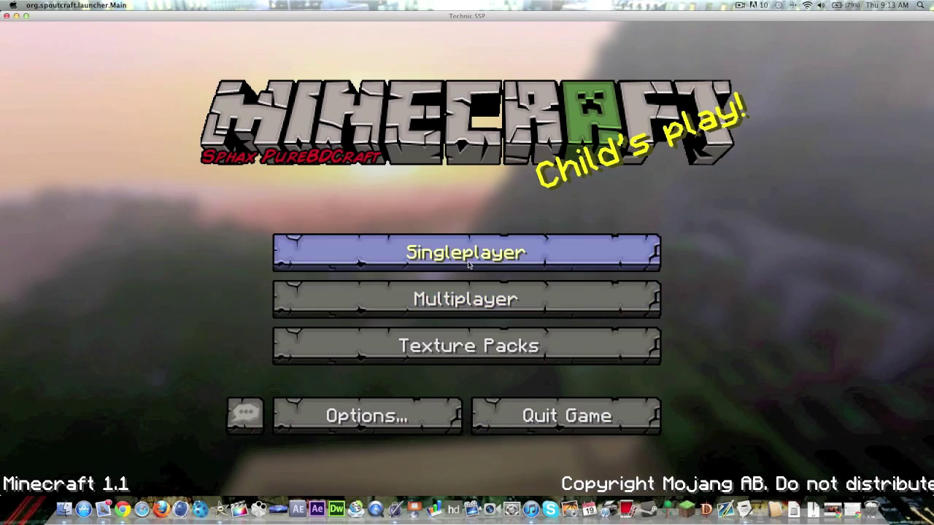
pyautogui.click(470, 259)
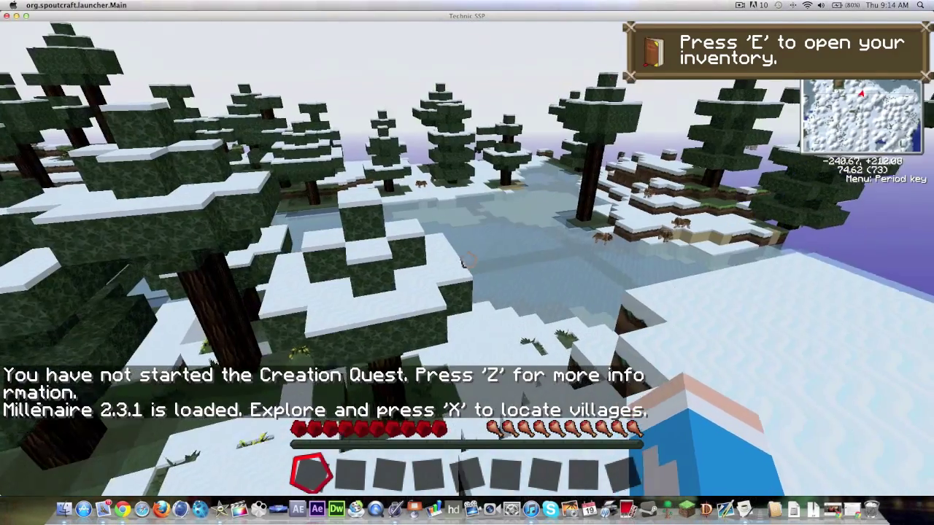
# Examine the retextured blocks and items in the inventory by paging through the item list, and close the inventory.
pyautogui.press('e')
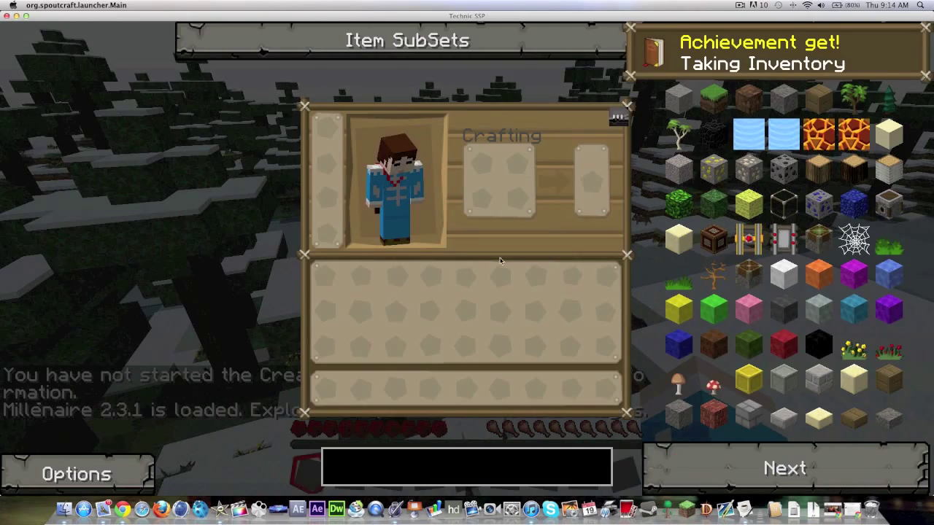
pyautogui.click(779, 467)
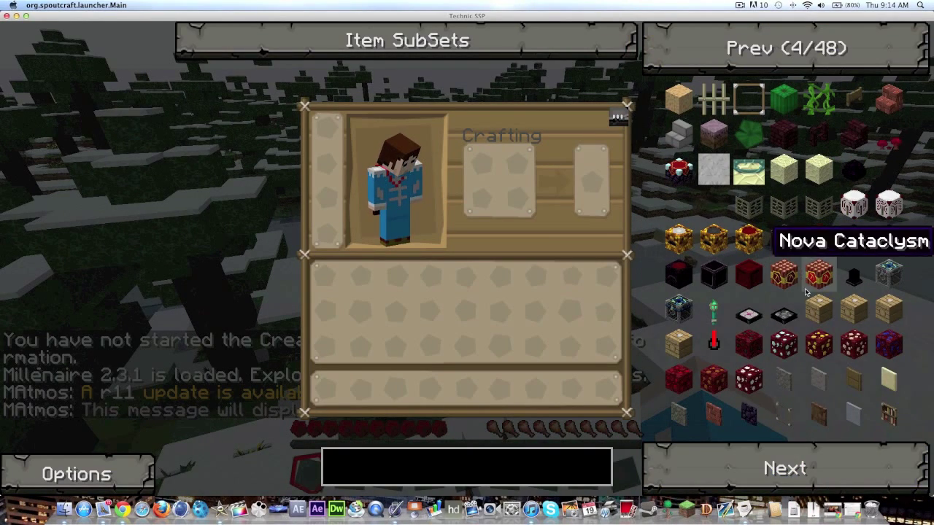
pyautogui.click(780, 471)
pyautogui.click(781, 470)
pyautogui.click(781, 471)
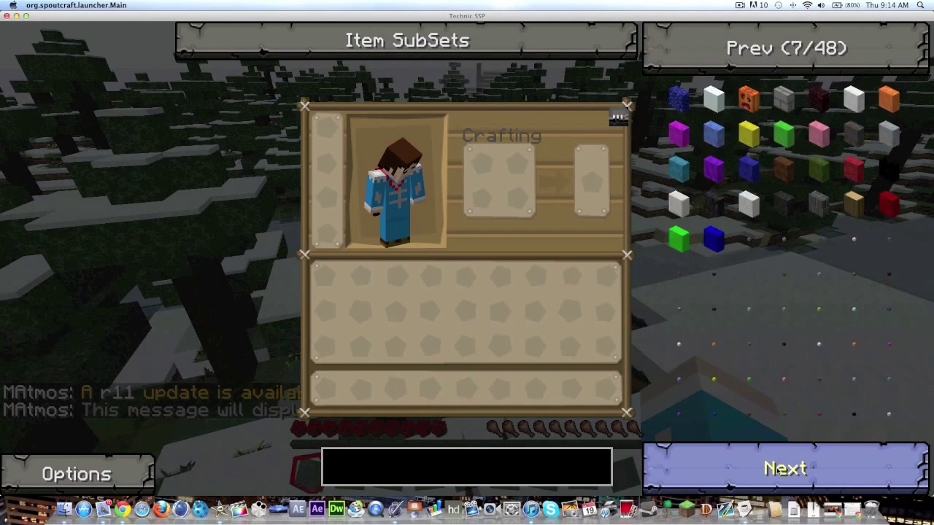
pyautogui.click(784, 471)
pyautogui.click(785, 471)
pyautogui.click(784, 471)
pyautogui.click(785, 471)
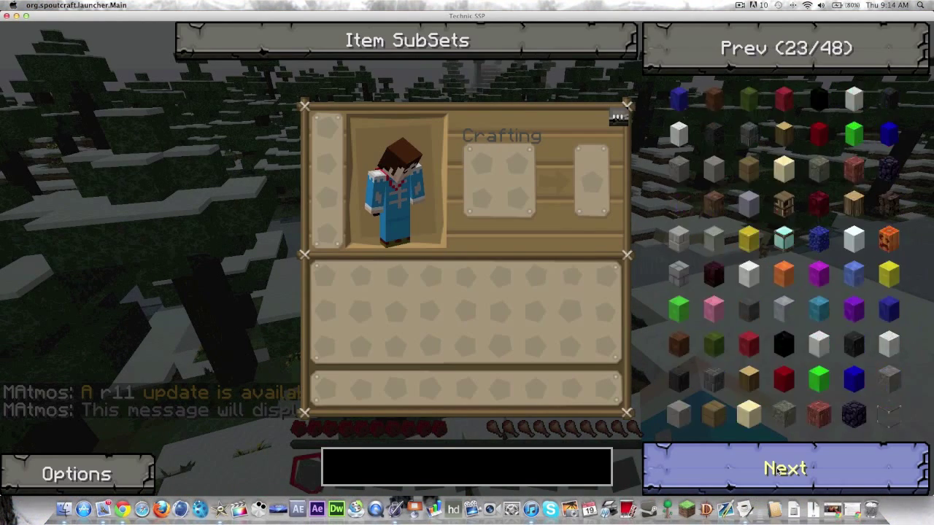
pyautogui.click(784, 471)
pyautogui.click(785, 470)
pyautogui.click(784, 471)
pyautogui.click(785, 470)
pyautogui.click(785, 470)
pyautogui.click(785, 471)
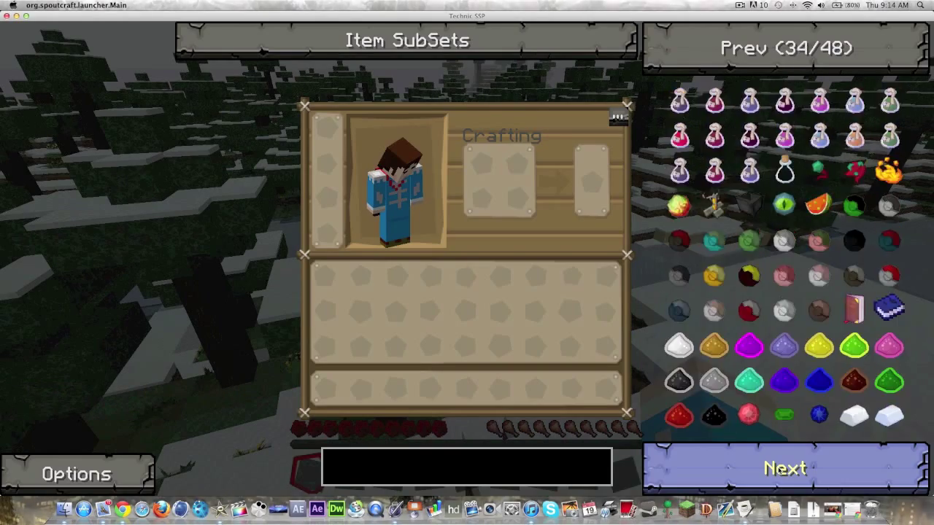
pyautogui.click(784, 470)
pyautogui.click(784, 471)
pyautogui.click(784, 471)
pyautogui.click(784, 470)
pyautogui.click(784, 470)
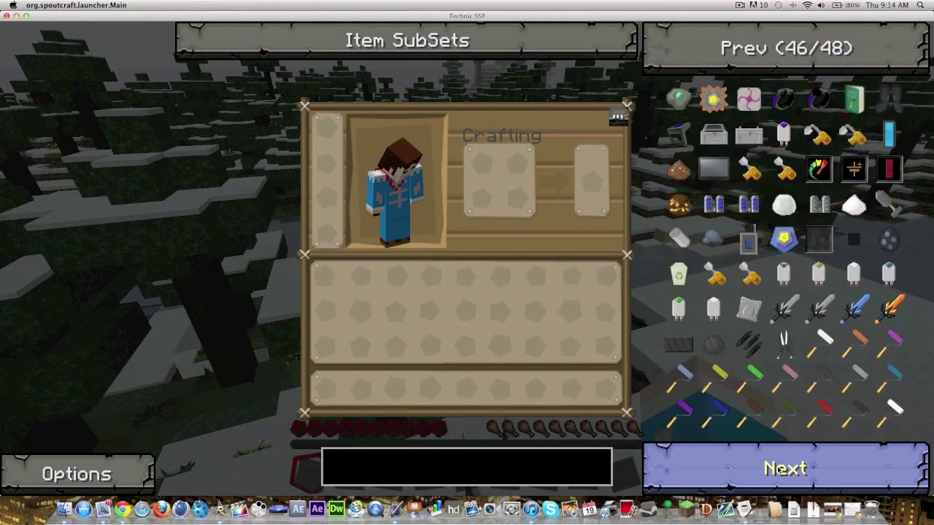
pyautogui.press('e')
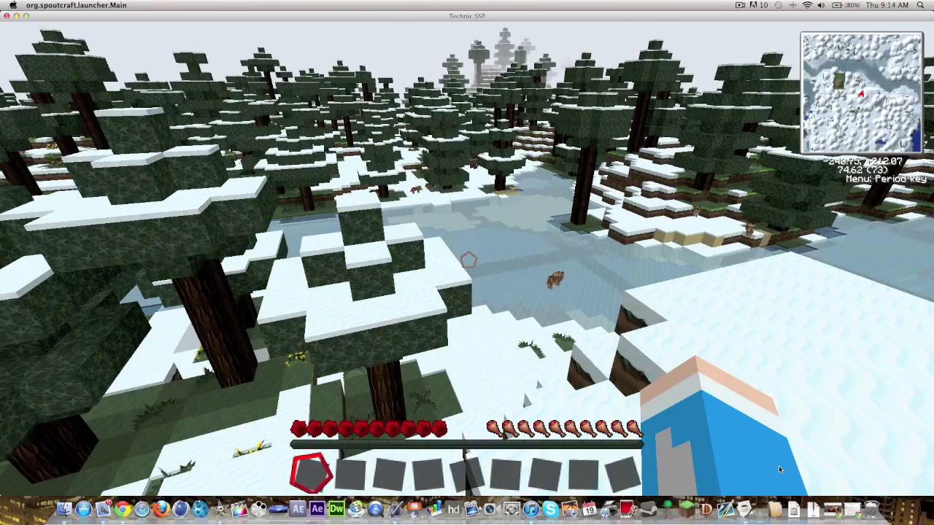
# Walk through the snowy forest to examine how the texture pack renders the terrain, trees and buildings.
pyautogui.press('w')
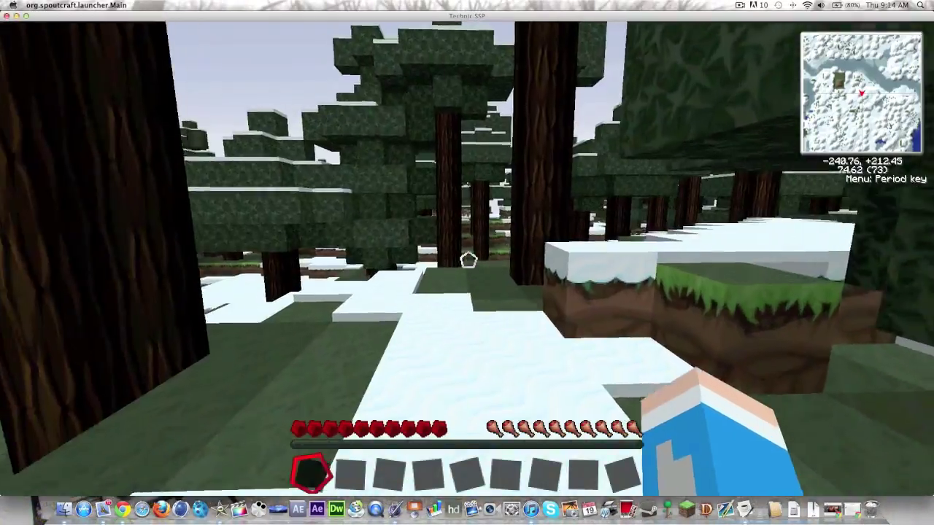
pyautogui.press('w')
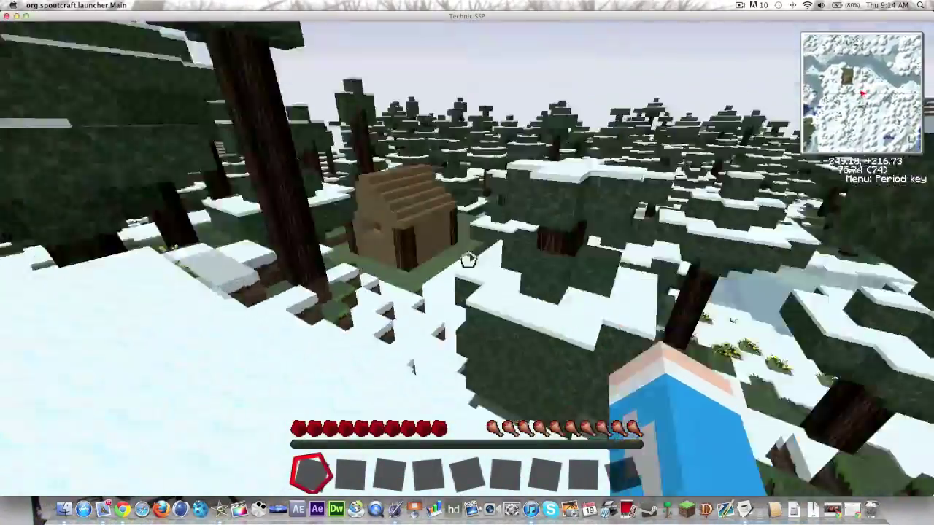
pyautogui.press('space')
pyautogui.press('w')
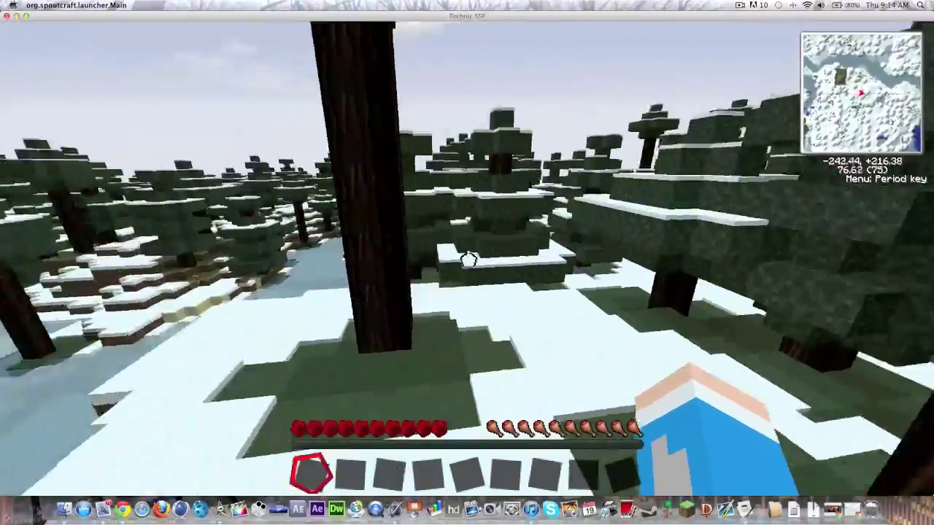
pyautogui.press('w')
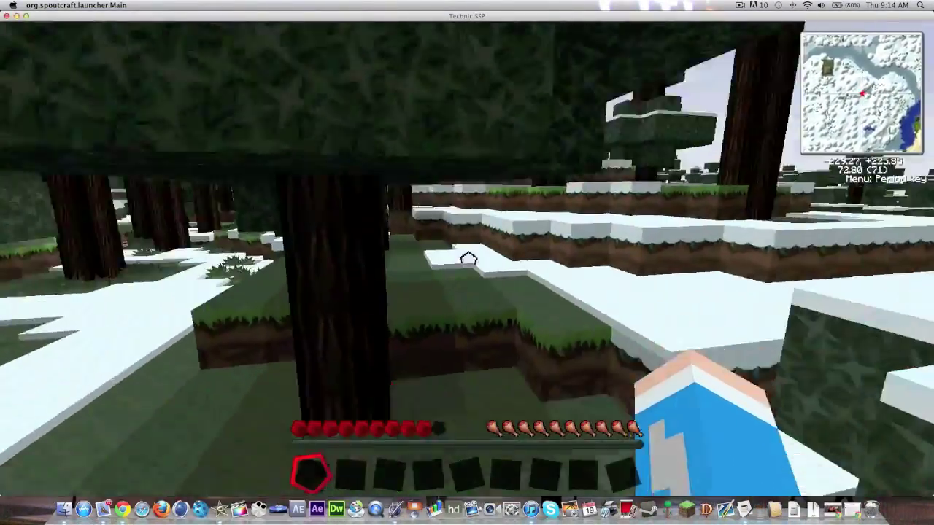
pyautogui.press('w')
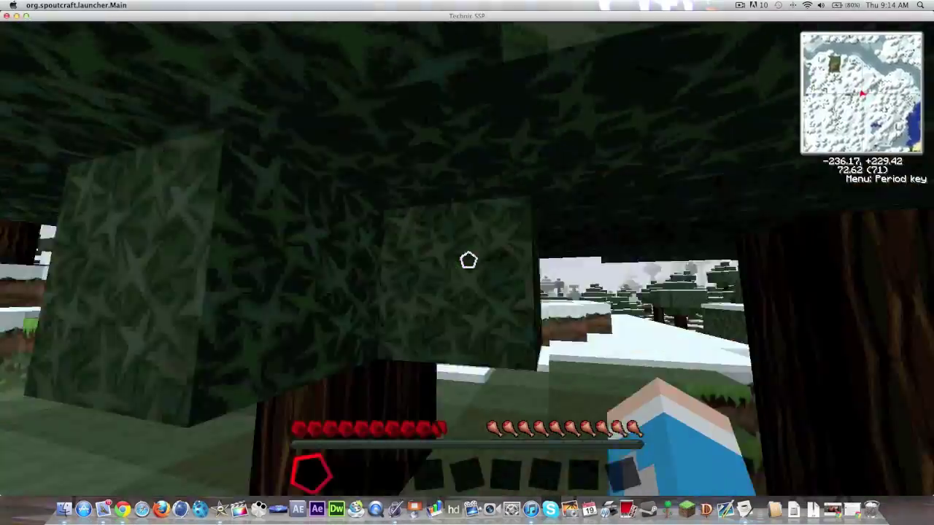
pyautogui.press('w')
pyautogui.press('w')
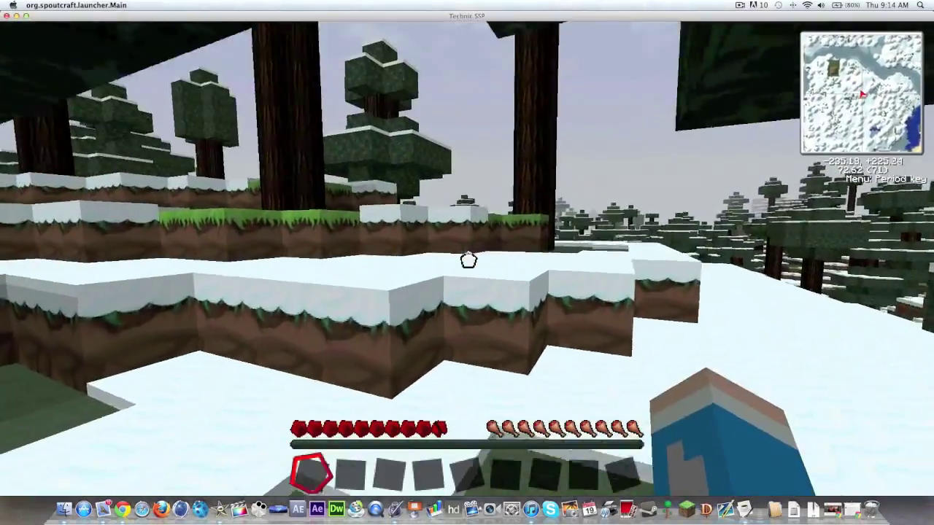
pyautogui.press('w')
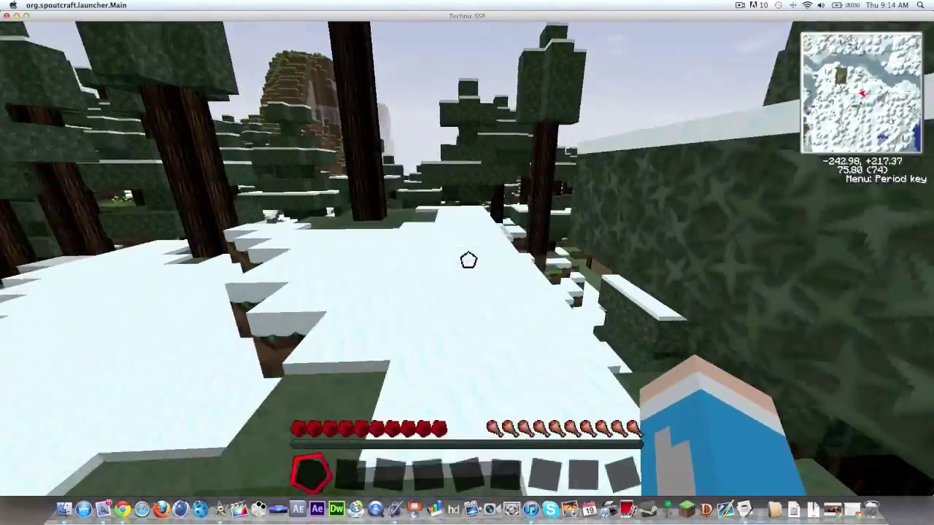
pyautogui.press('w')
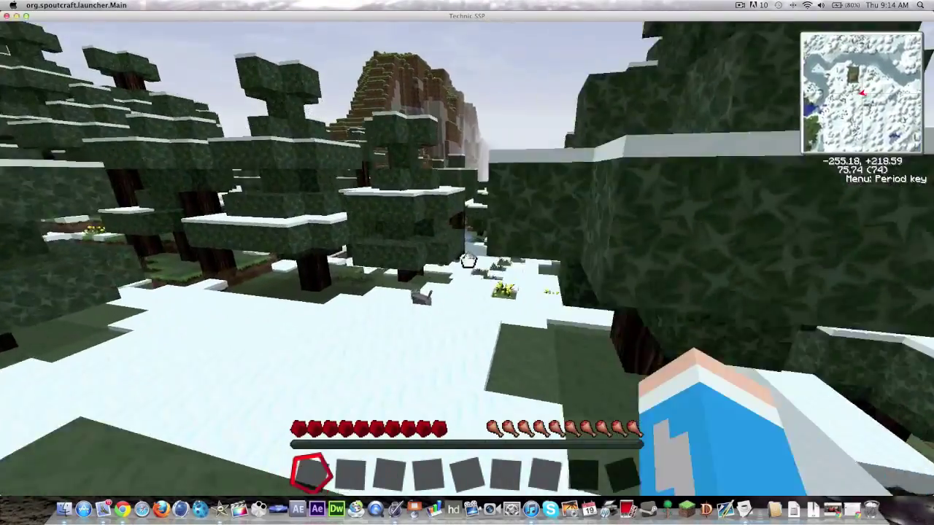